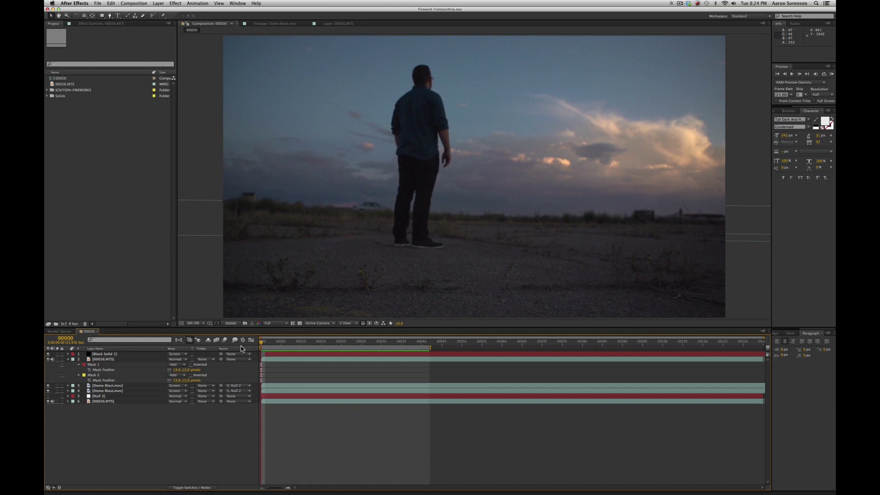
Step: Play a preview of the finished firework composite over the dusk footage
click(309, 437)
key(space)
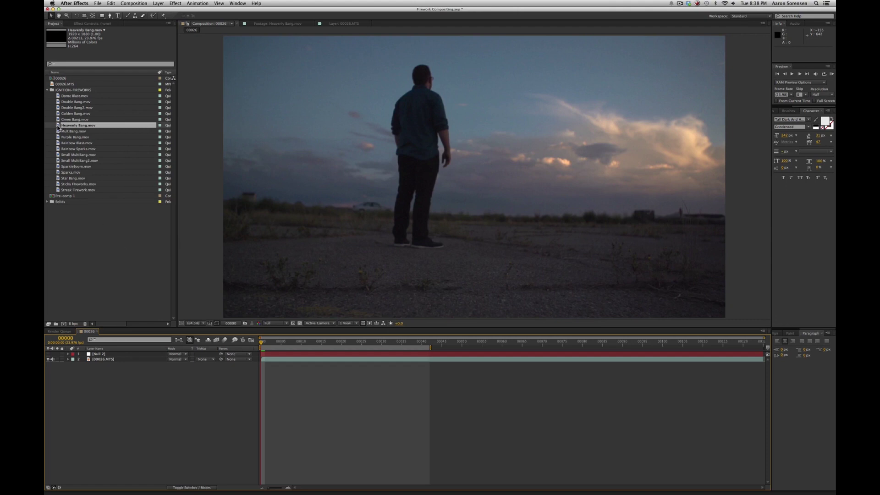
Step: Add Heavenly Bang.mov as the top layer and set its blend mode to Screen
drag(58, 127, 117, 354)
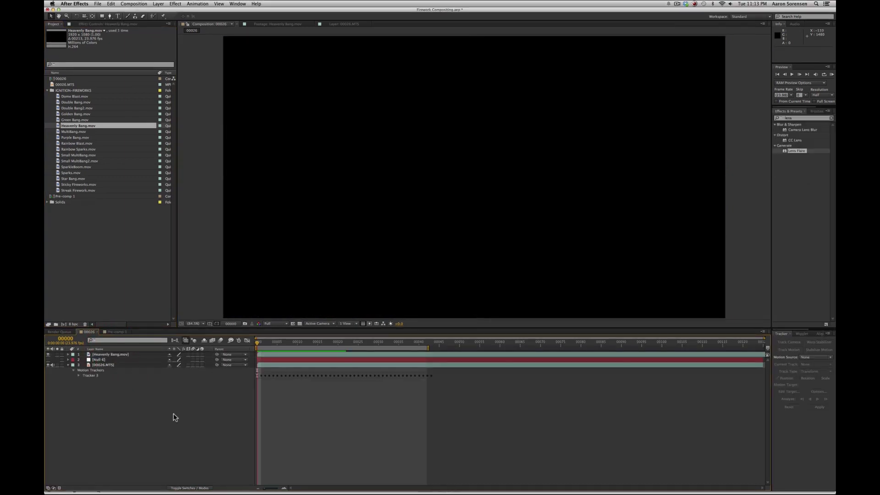
key(space)
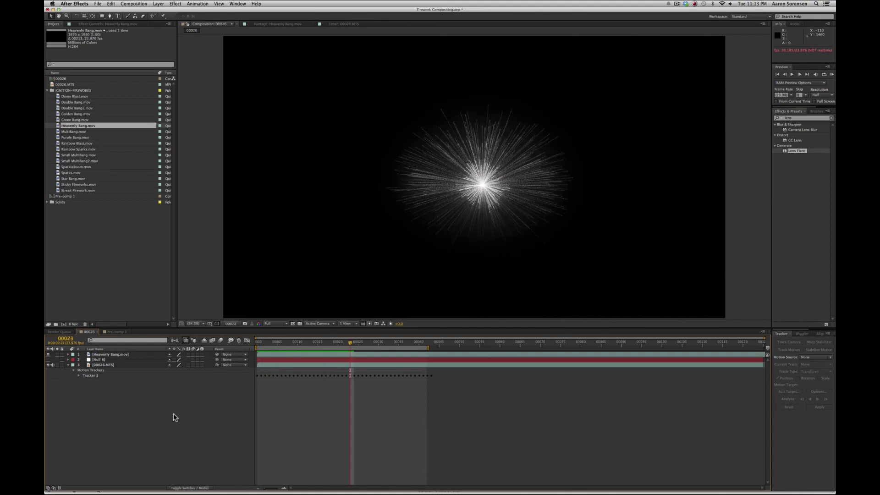
click(189, 488)
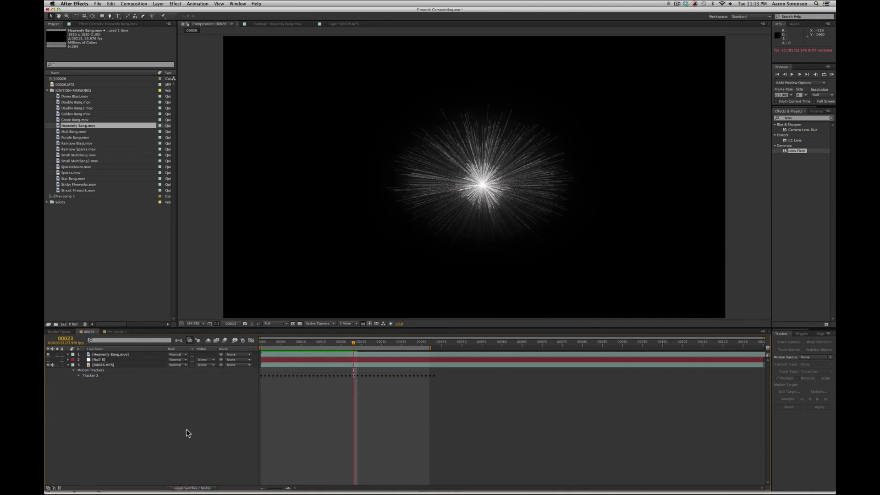
click(180, 356)
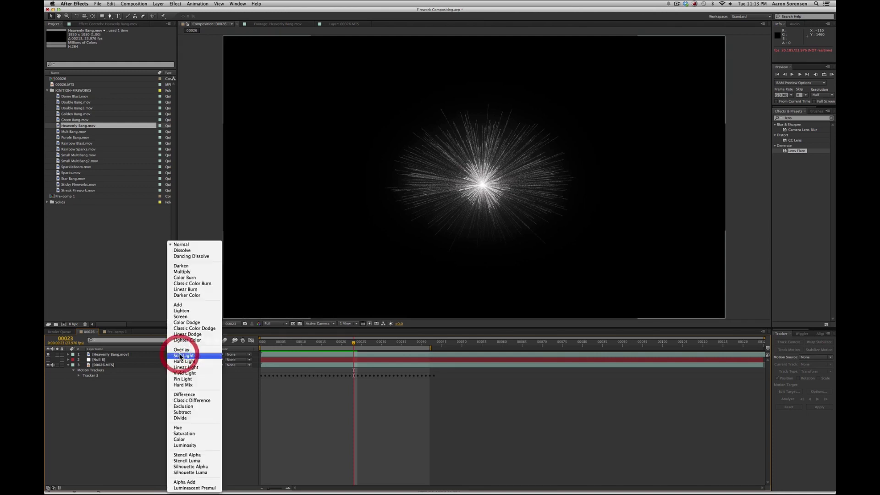
click(182, 315)
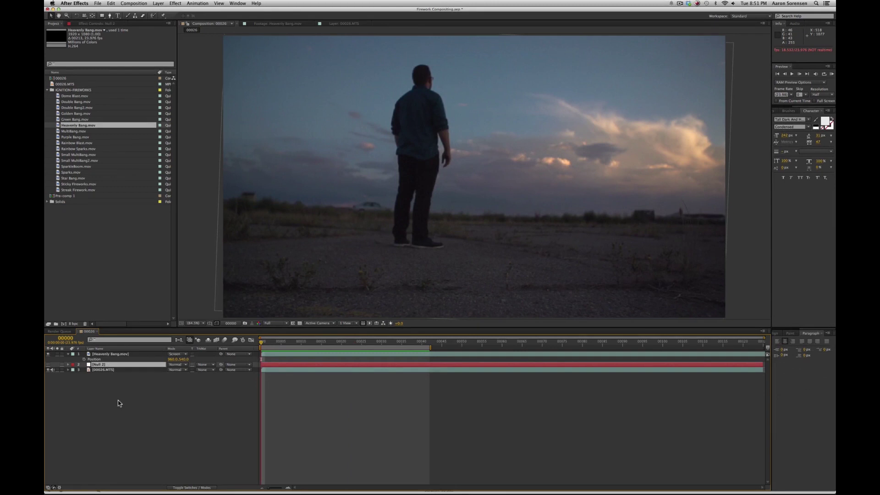
Step: Preview the burst, show Null 2, and move the firework into the upper-right sky
key(space)
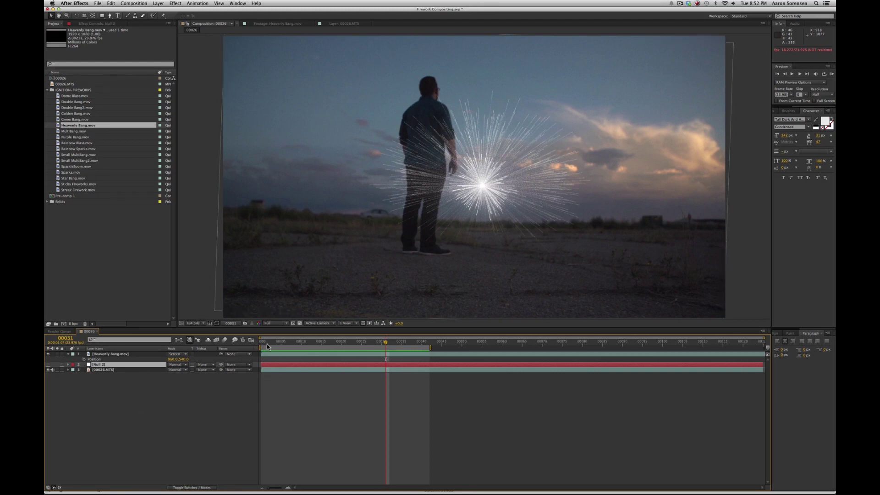
click(246, 343)
click(48, 364)
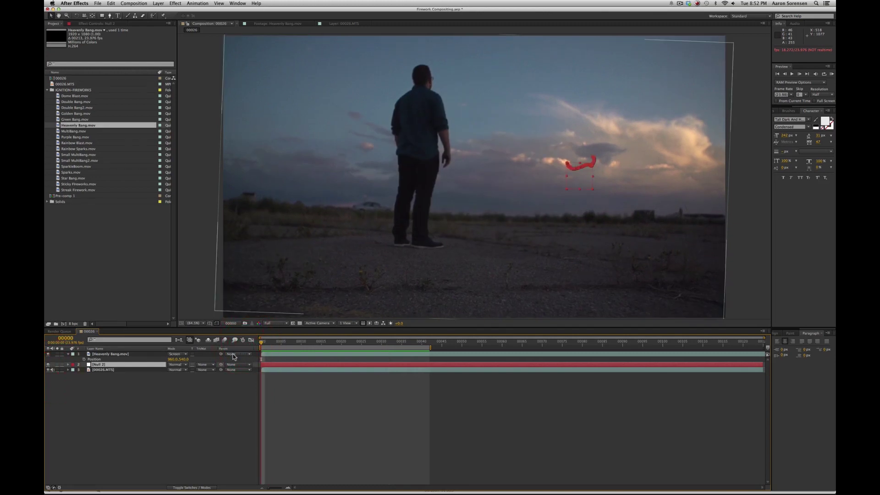
key(space)
key(space)
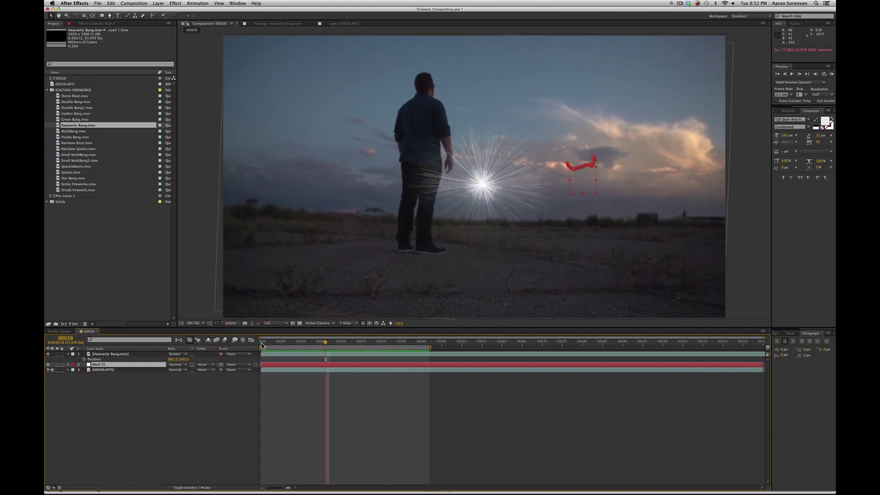
click(117, 355)
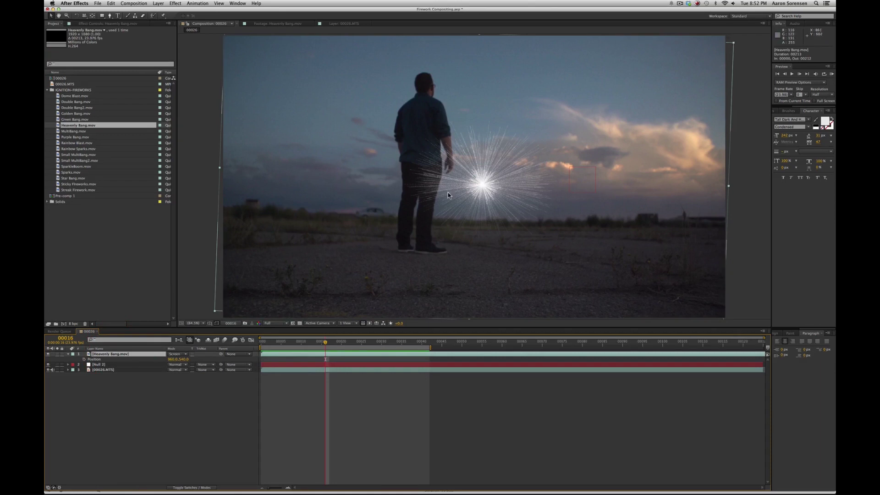
drag(466, 204, 591, 134)
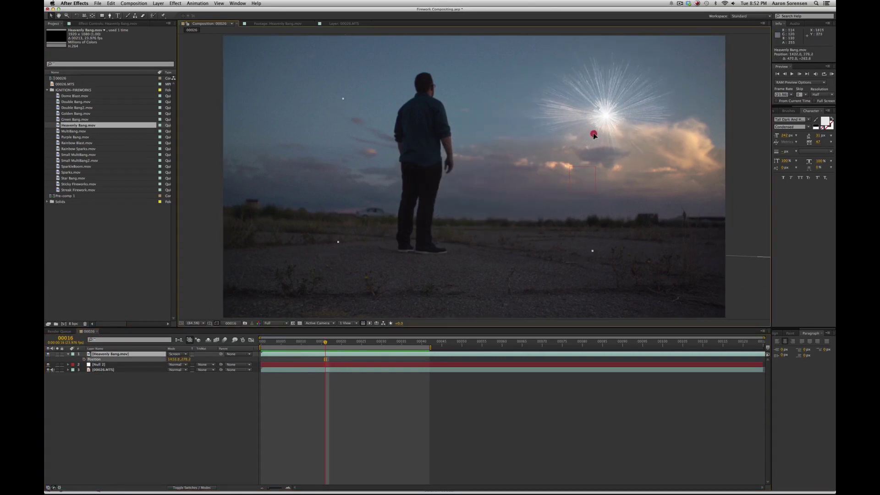
Step: Parent the Heavenly Bang.mov layer to Null 2 and preview it following the null
click(138, 355)
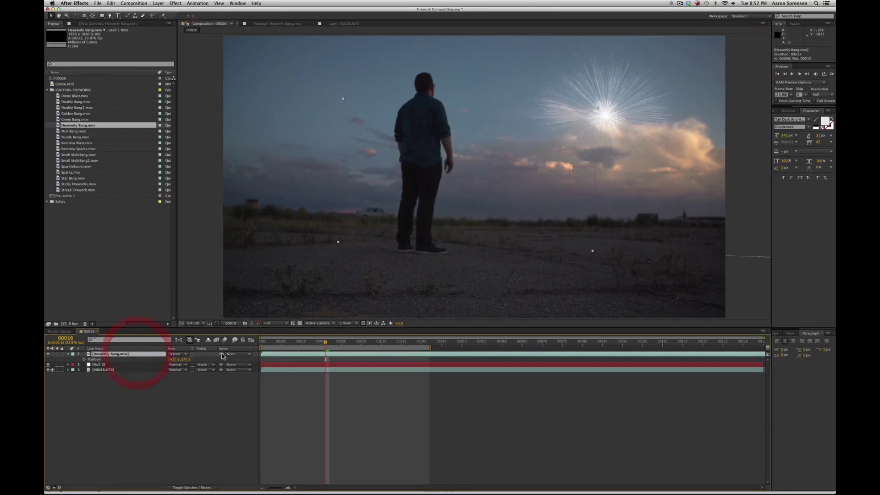
drag(220, 355, 122, 364)
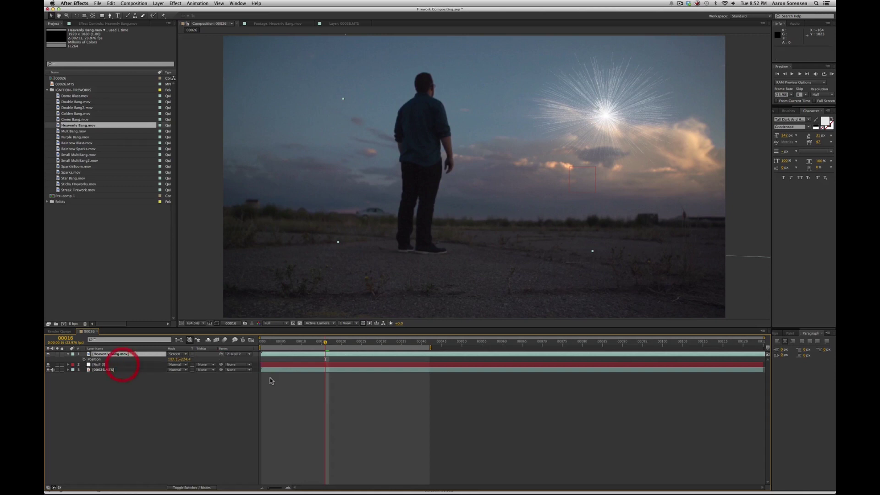
click(266, 343)
key(space)
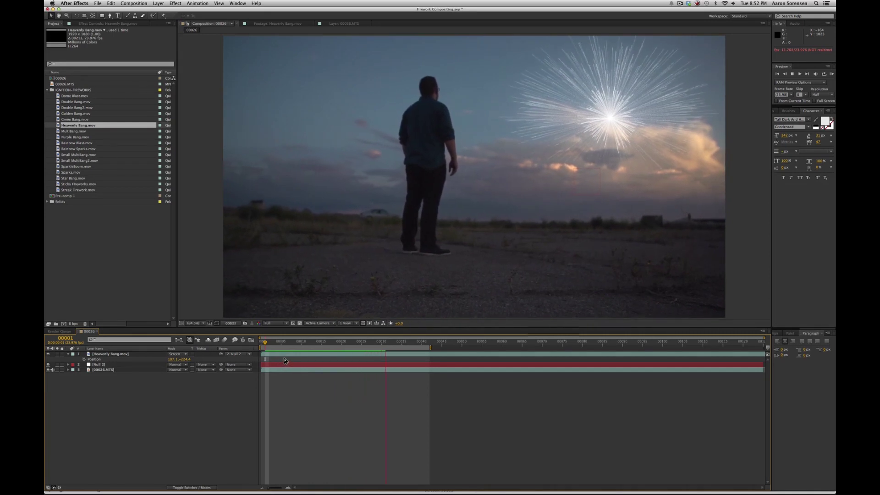
key(space)
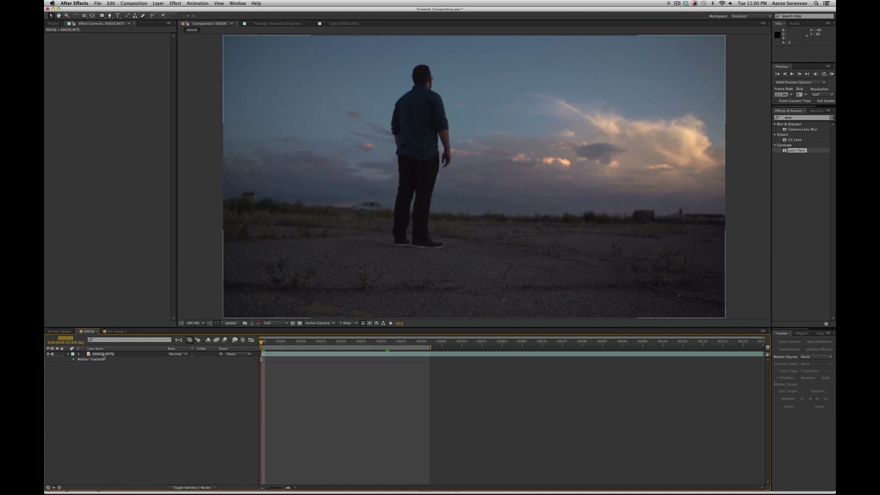
Step: Track a cloud feature on 00026.MTS with Track Point 1, analyzing forward
click(104, 355)
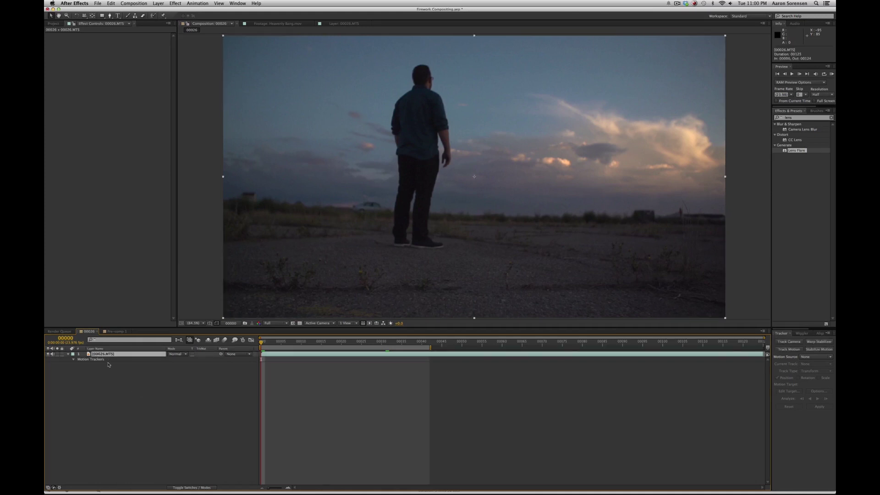
click(197, 3)
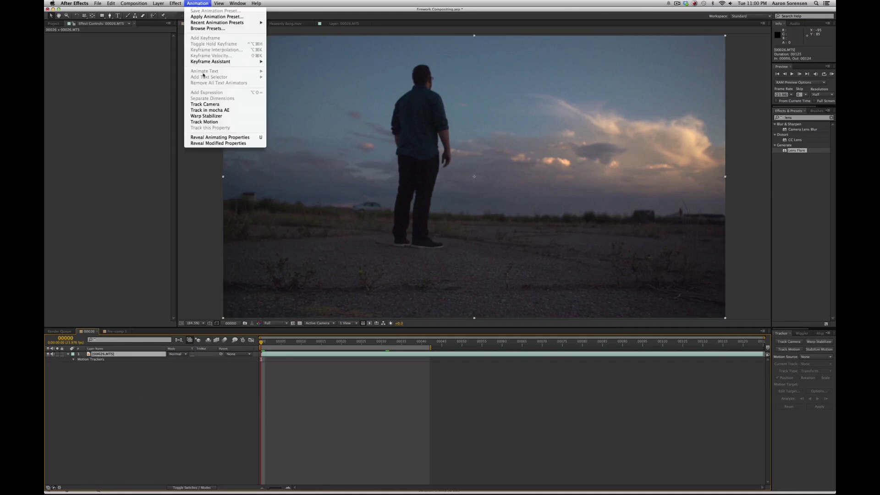
click(204, 122)
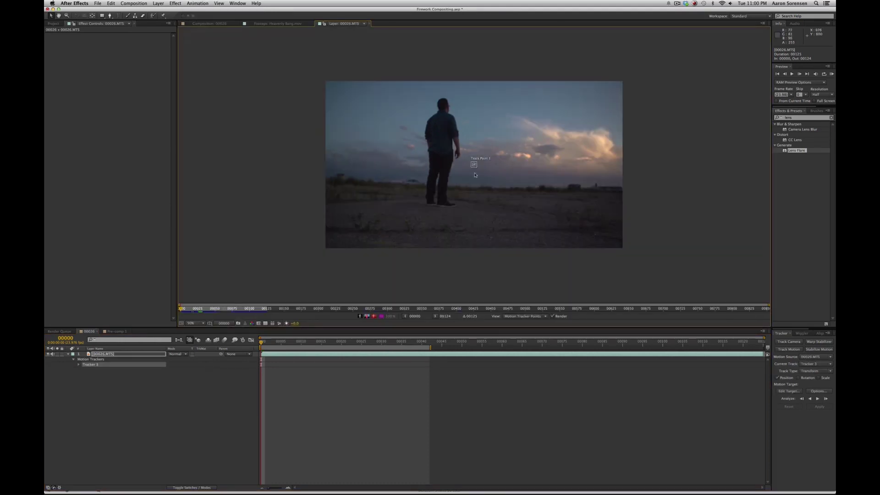
drag(477, 169, 528, 159)
click(818, 399)
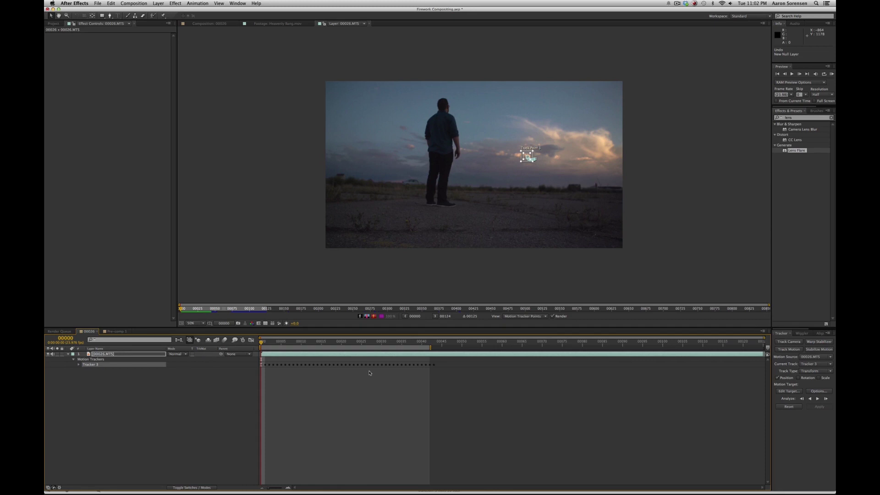
Step: Create a new null object and apply the tracking data to Null 6
right_click(143, 385)
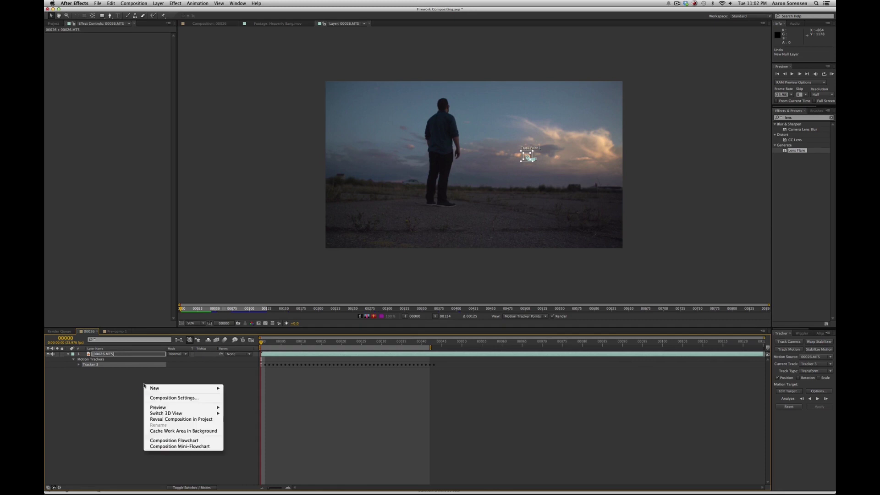
mouse_move(193, 388)
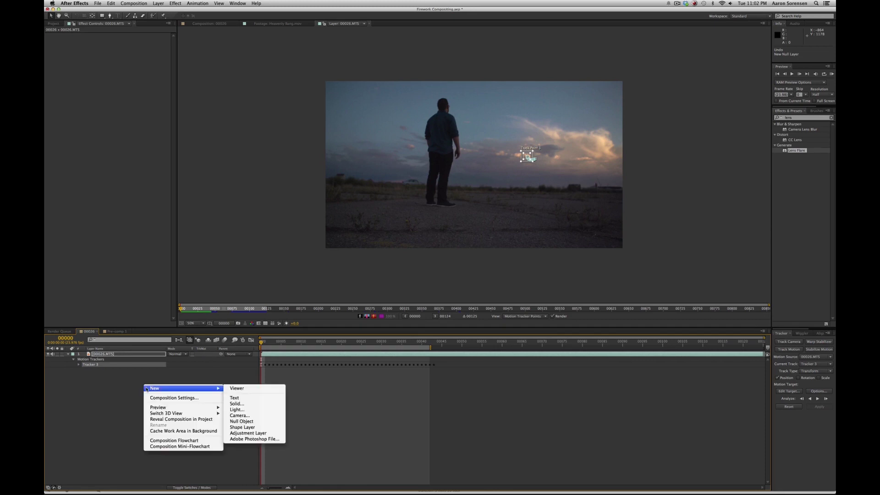
click(241, 422)
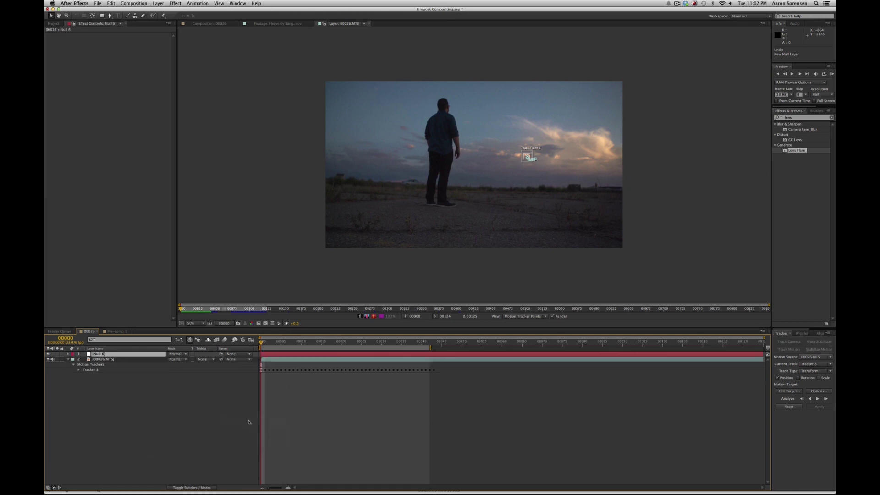
click(789, 392)
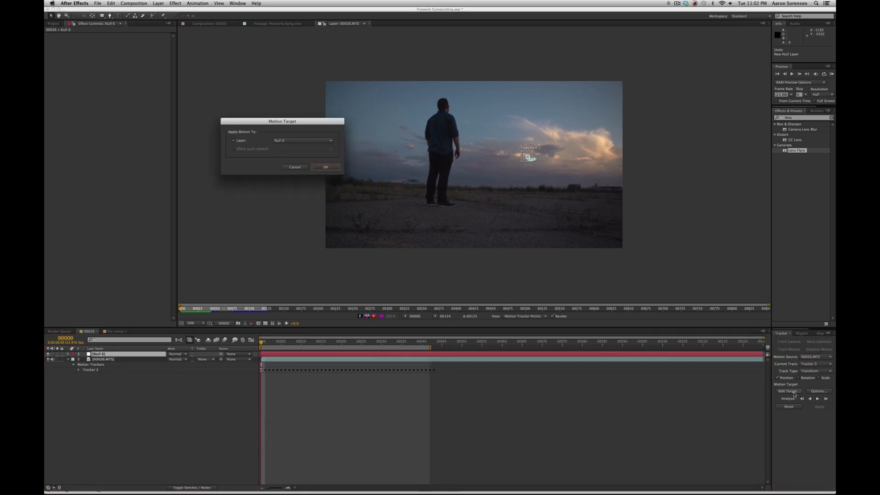
click(319, 168)
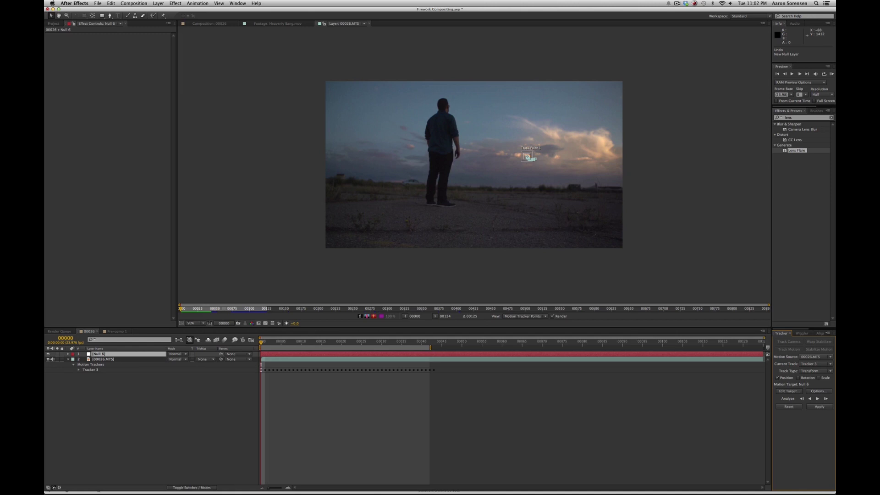
click(819, 407)
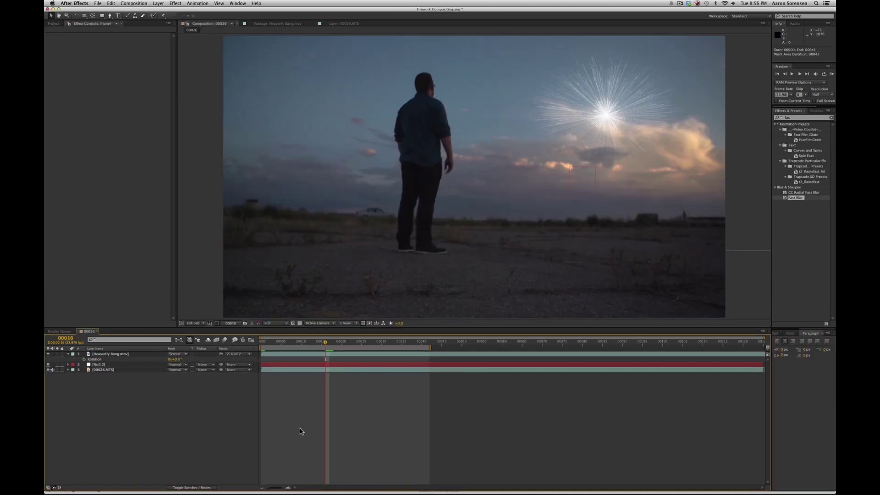
Step: Duplicate the firework layer, move the copy down to the ground, and squash it to 30% height
click(329, 365)
click(118, 370)
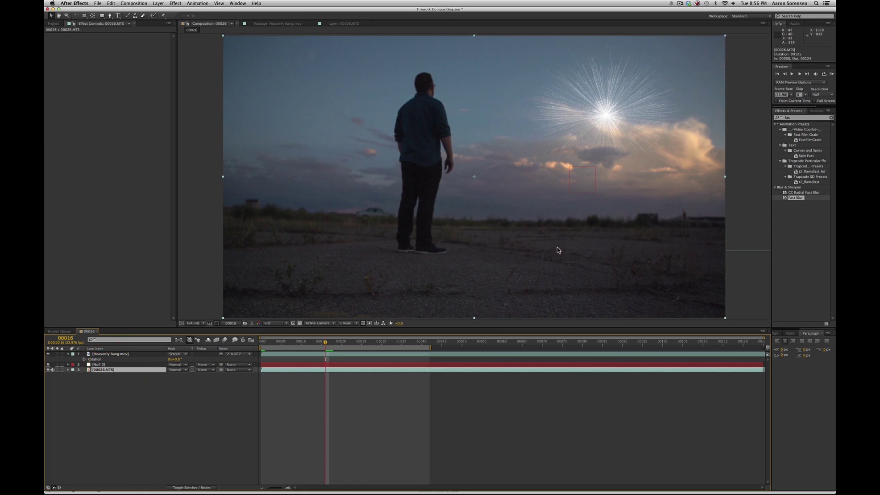
click(105, 355)
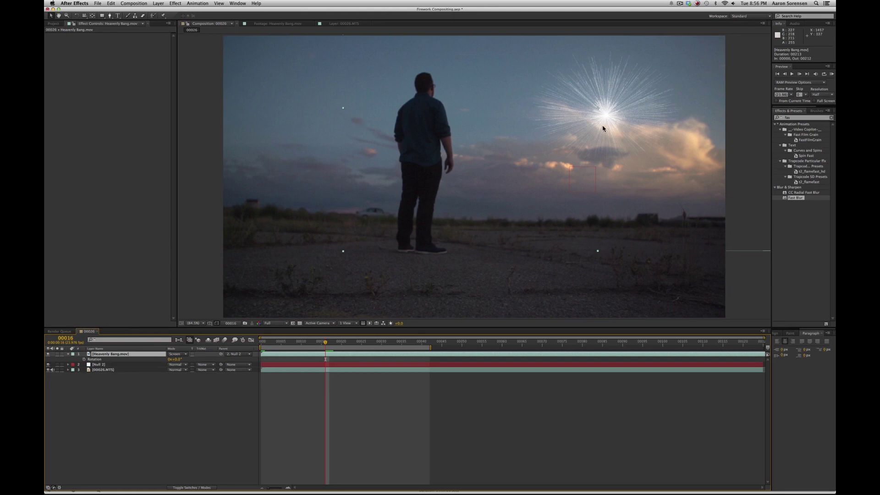
click(103, 359)
key(super+d)
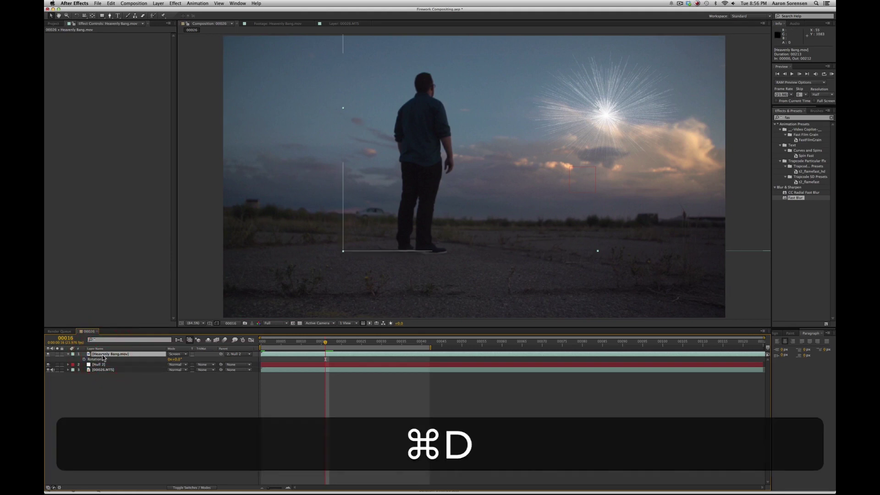
click(102, 360)
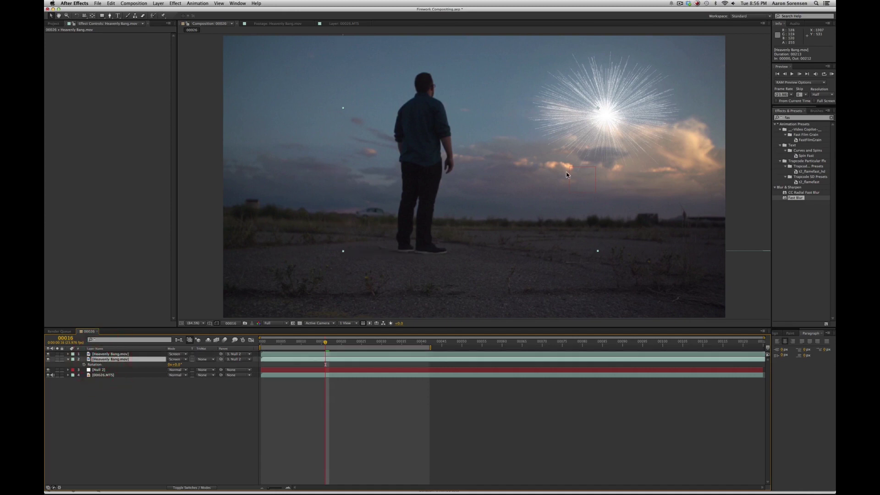
drag(614, 129, 611, 227)
drag(594, 77, 607, 231)
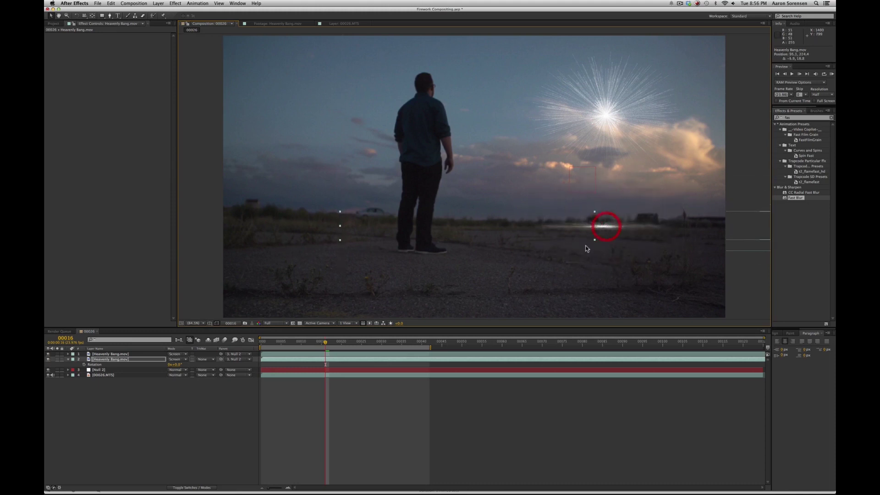
Step: Apply Fast Blur at 228.0 Blurriness to the reflection and stretch it wider and taller
drag(785, 199, 152, 360)
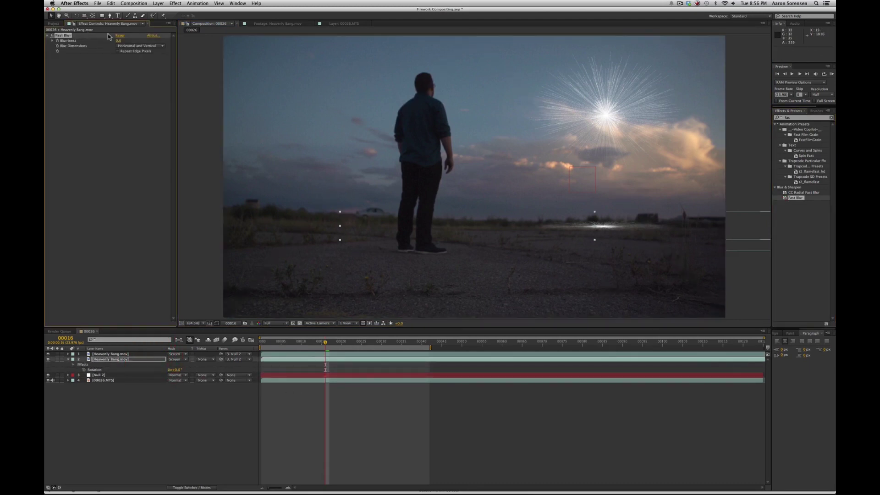
drag(165, 48, 226, 54)
drag(340, 226, 197, 226)
drag(595, 239, 612, 228)
click(363, 416)
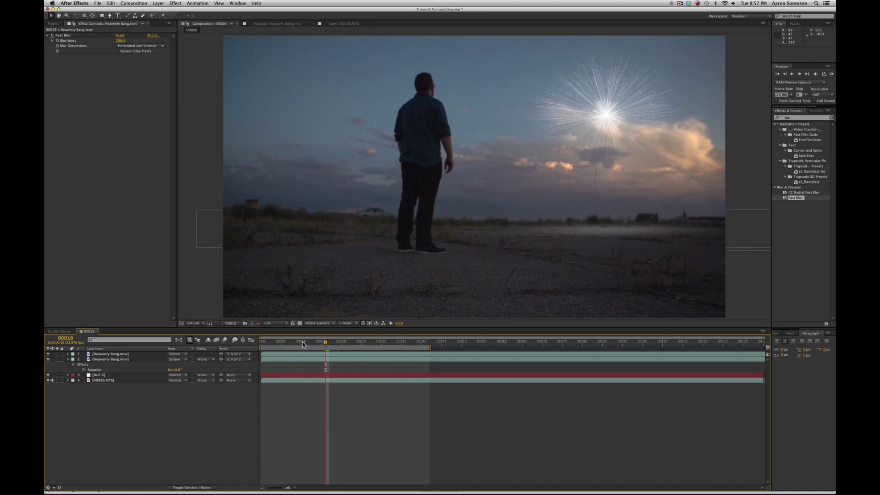
Step: Preview from frame 10, then lower the reflection layer's Opacity to 46% and return to frame 16
click(302, 341)
click(361, 422)
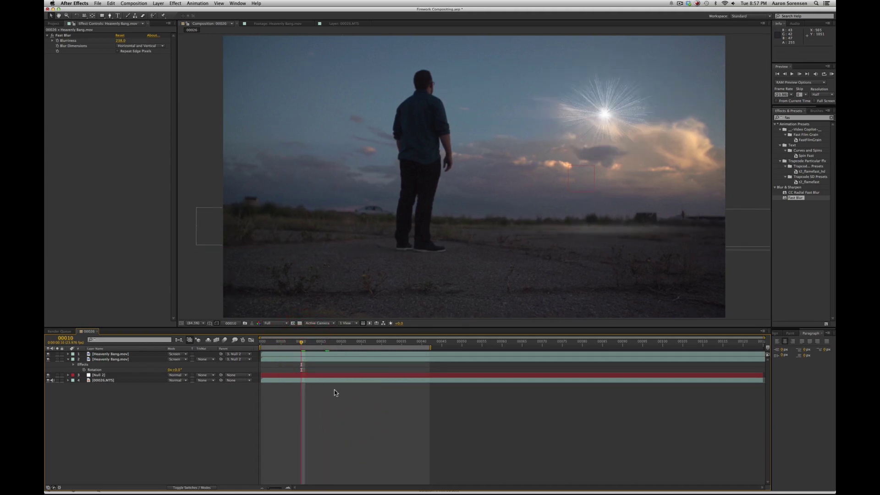
key(space)
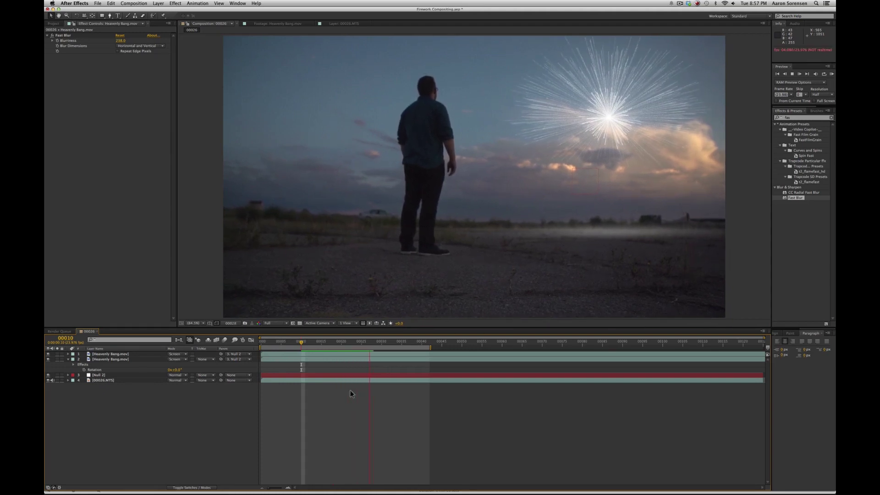
key(space)
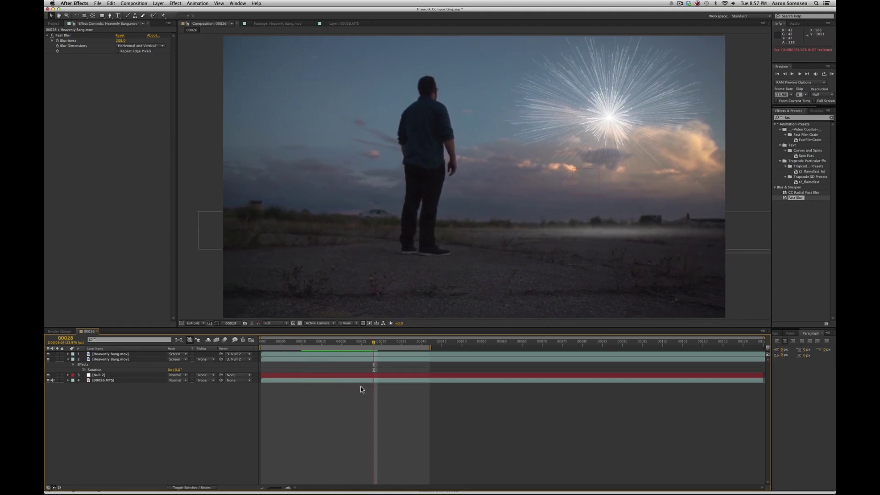
click(116, 359)
key(t)
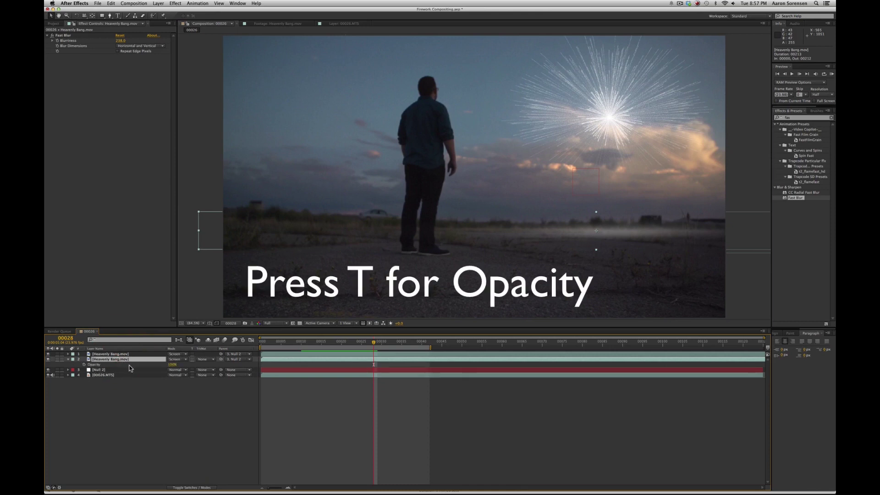
drag(173, 366, 157, 366)
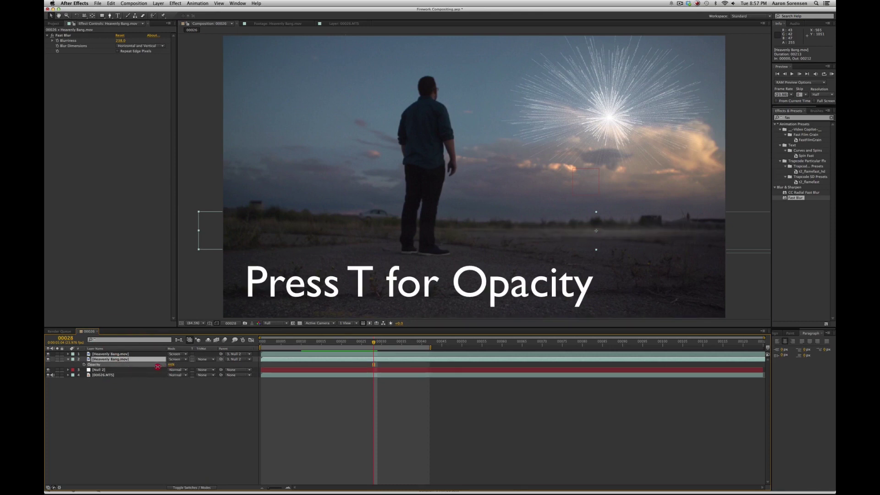
click(354, 412)
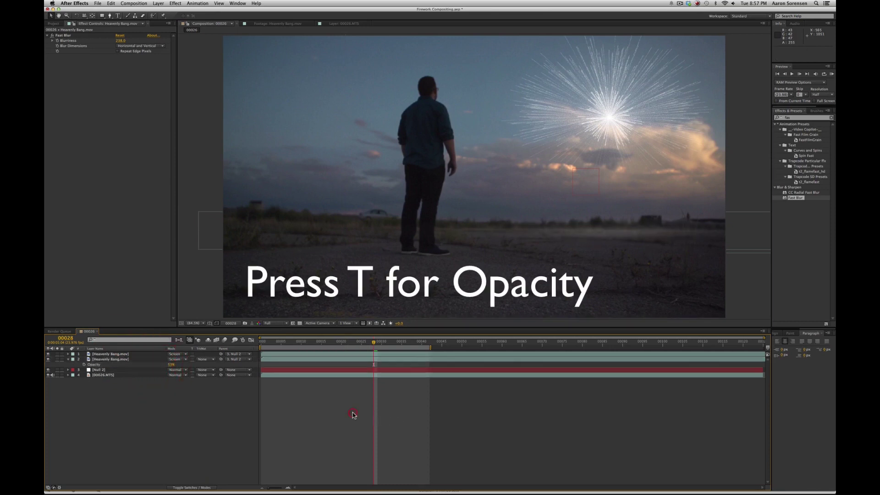
click(326, 343)
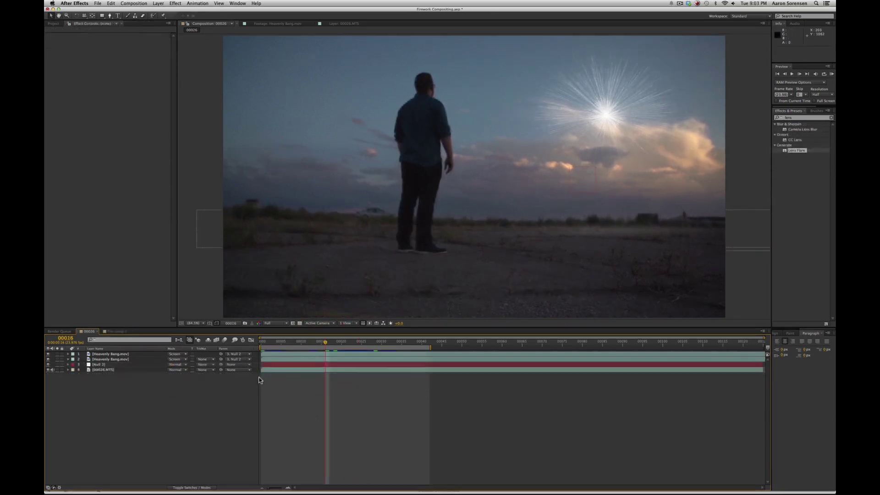
Step: Create the black solid Black Solid 3 and apply the Lens Flare effect to it
click(206, 415)
key(super+y)
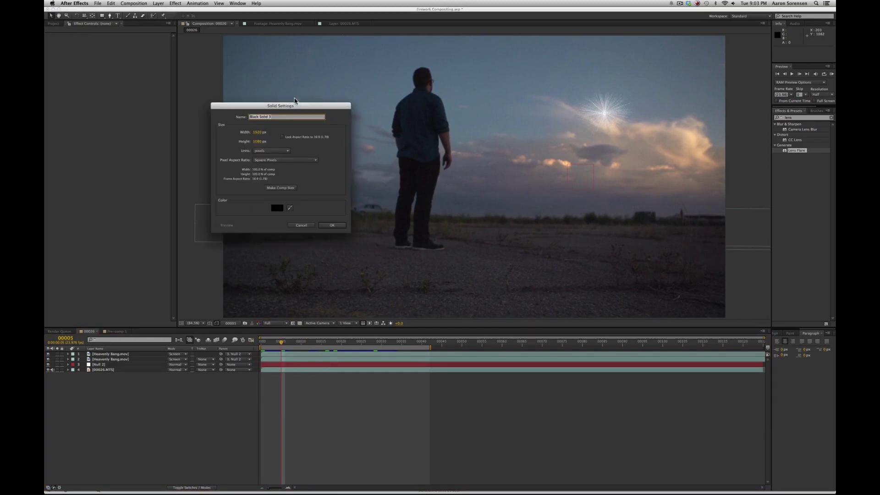
drag(299, 108, 374, 103)
click(408, 222)
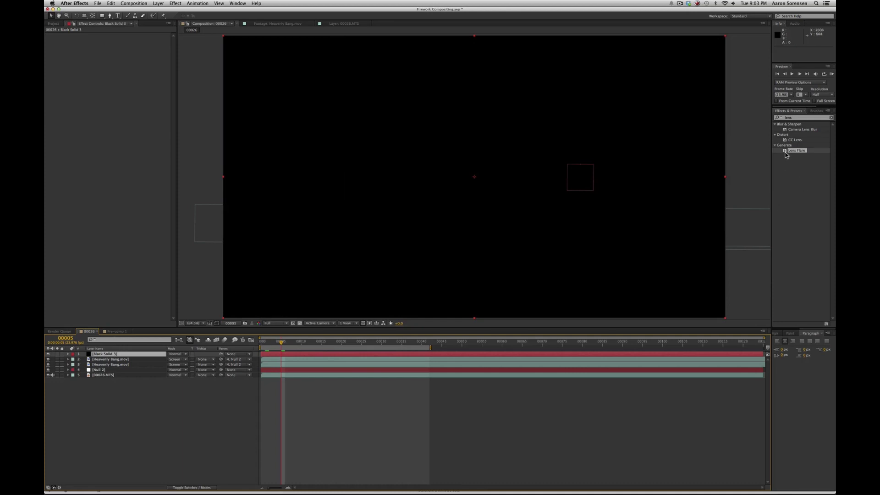
drag(785, 154, 275, 356)
click(150, 51)
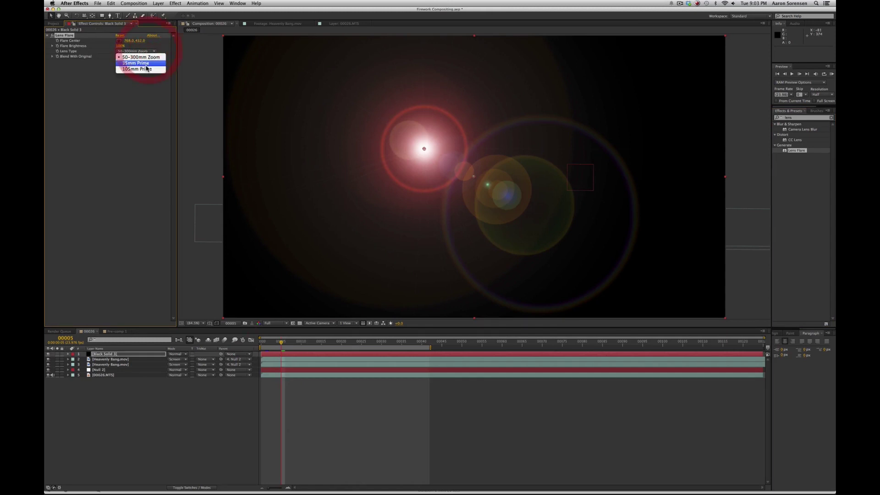
Step: Set the flare to 105mm Prime with Screen blending, centred on the firework at 1461.2, 298.3
click(186, 354)
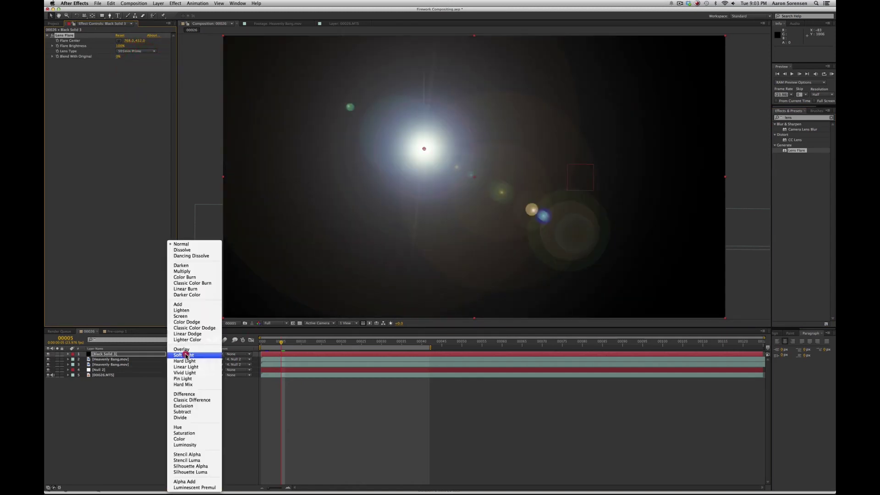
click(181, 316)
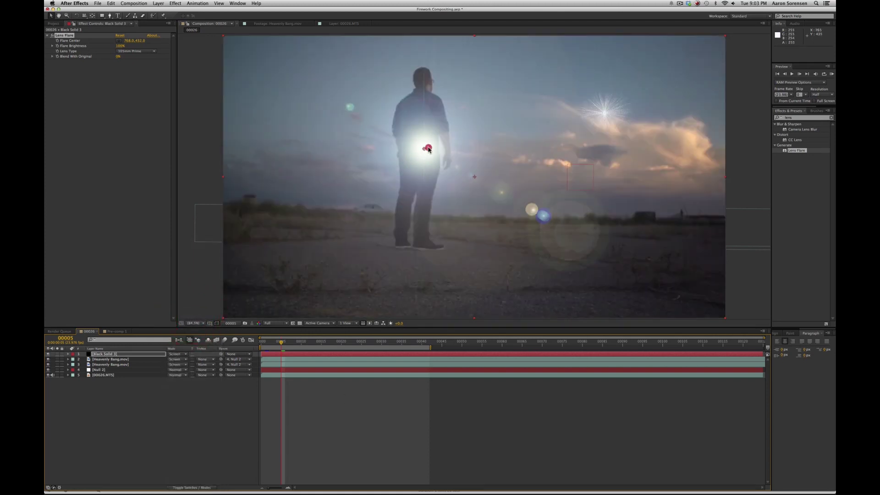
drag(424, 149, 604, 114)
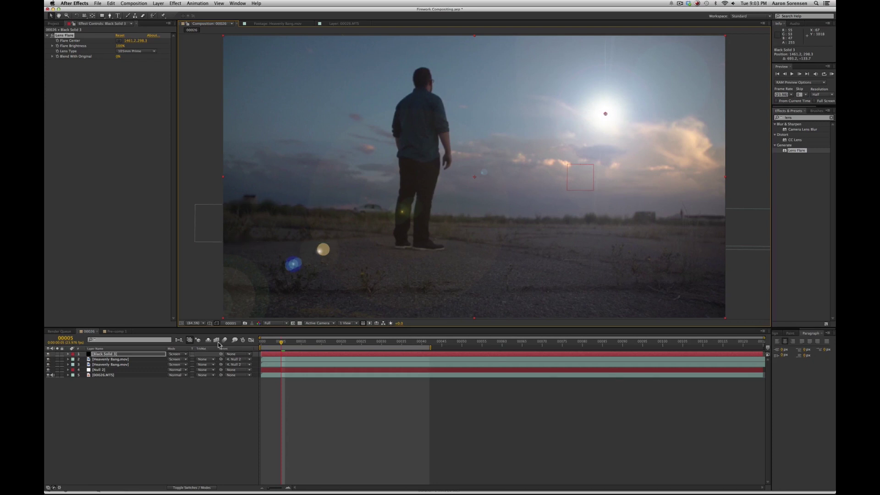
click(48, 354)
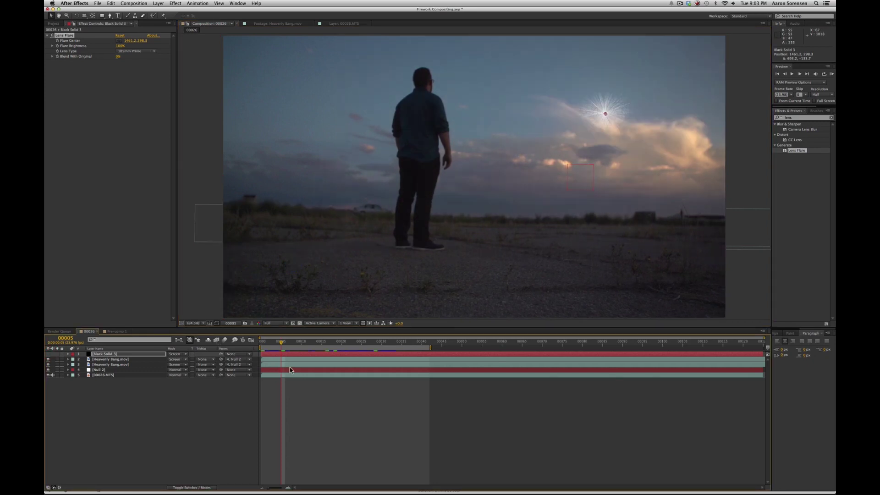
drag(271, 343, 265, 345)
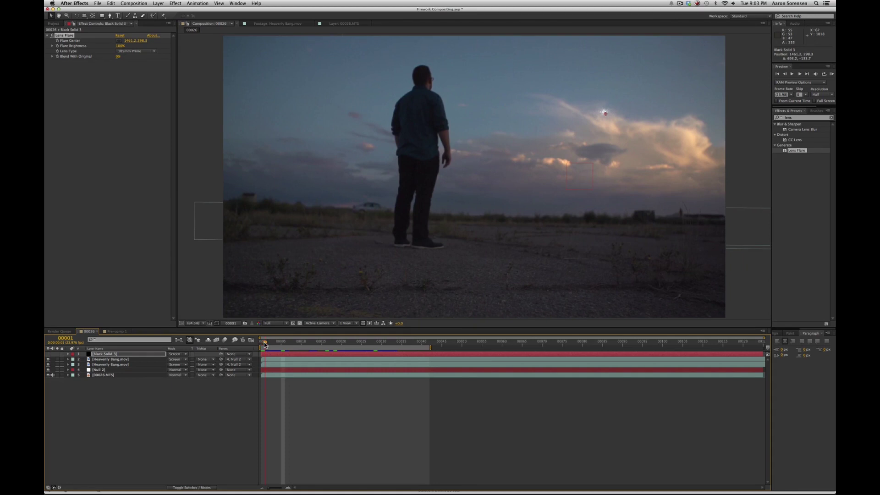
Step: Show the flare layer again, keyframe Flare Brightness at frame 1, and nudge the centre onto the burst
drag(265, 345, 265, 345)
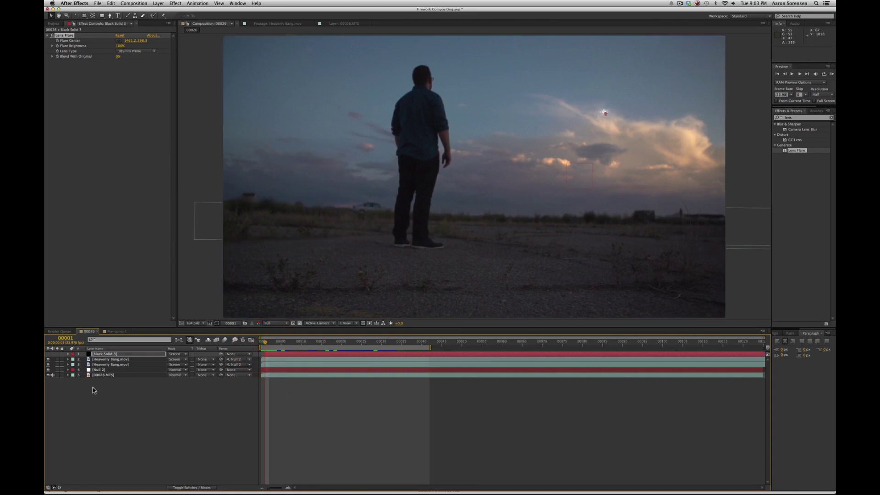
click(51, 356)
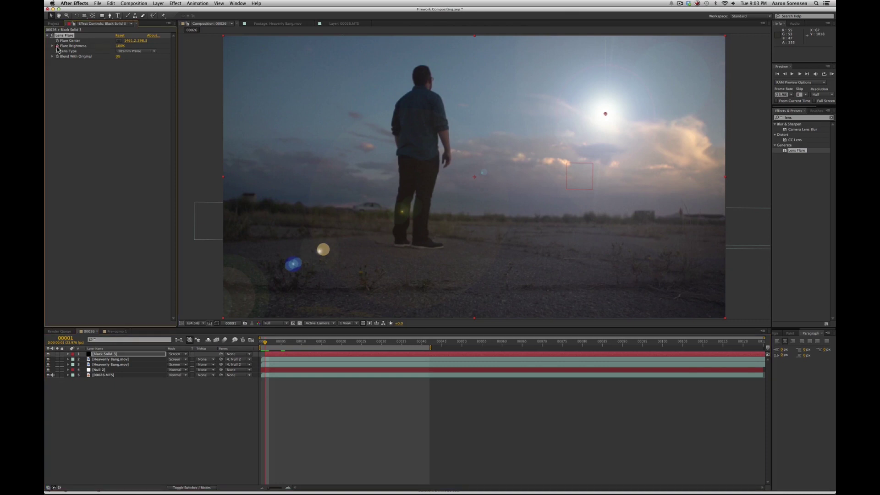
click(121, 46)
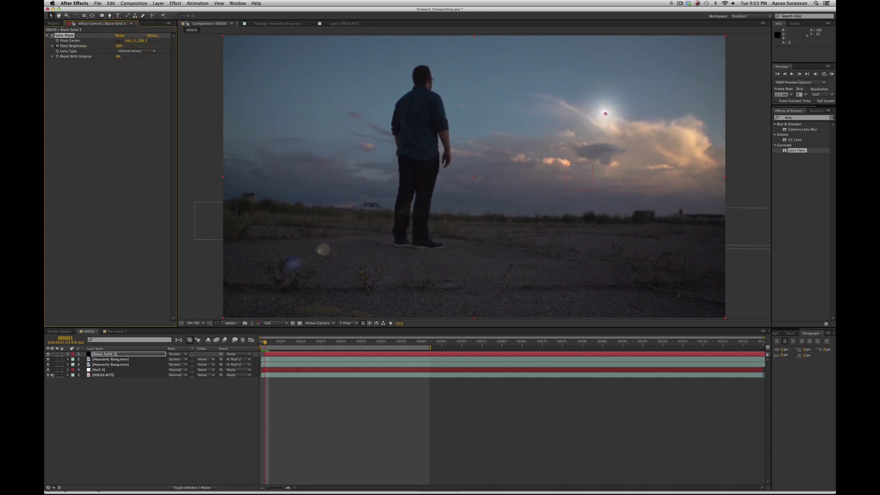
drag(605, 114, 603, 112)
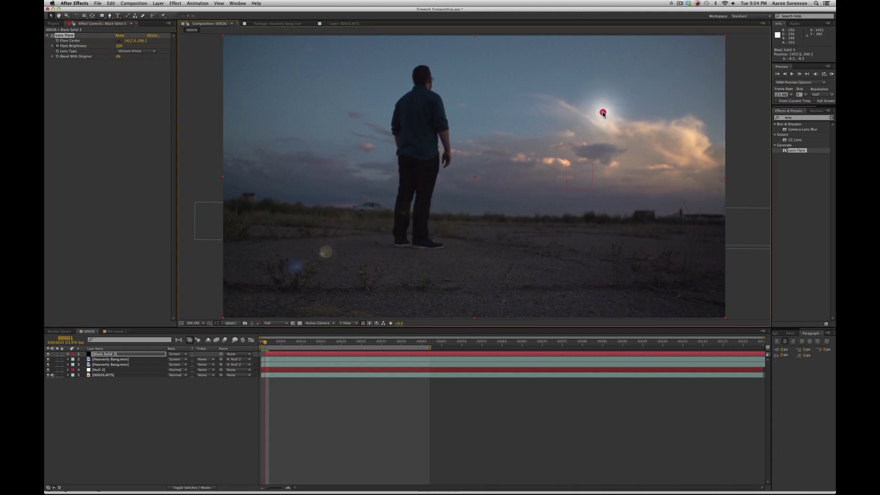
Step: Set Flare Brightness to 80 at frame 3, move to frame 6, and preview the flash
click(273, 345)
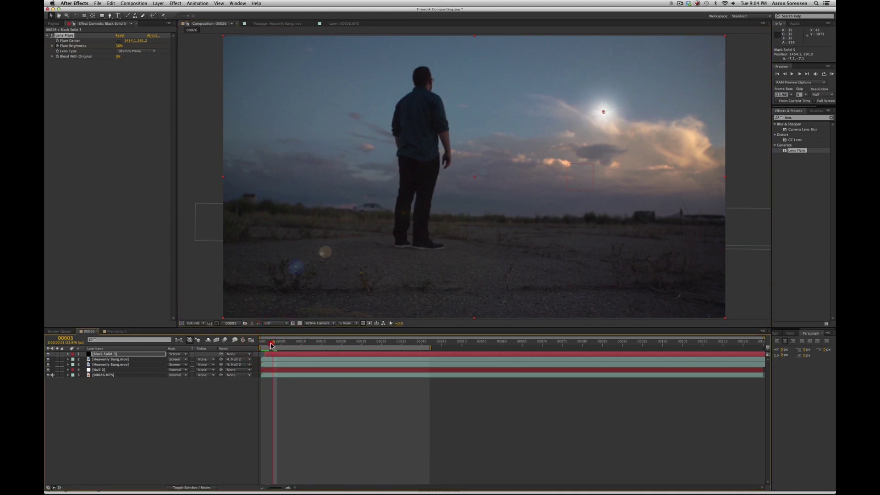
click(120, 46)
text(80)
key(Return)
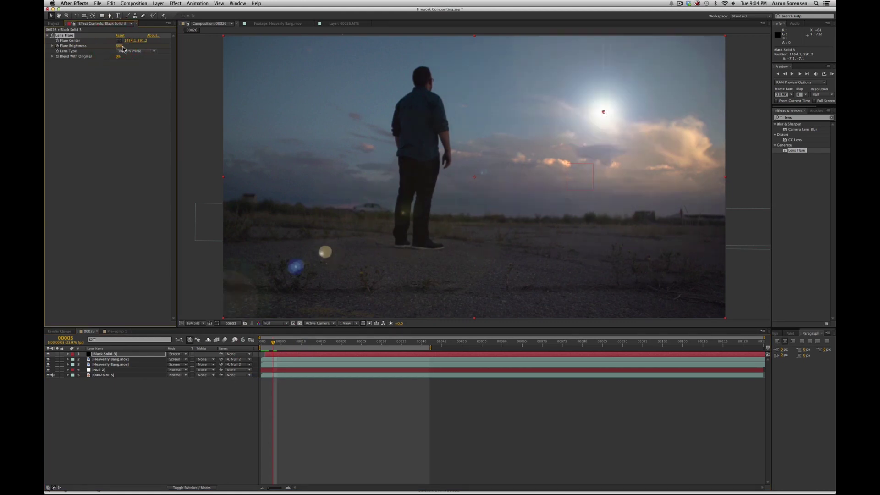
click(285, 343)
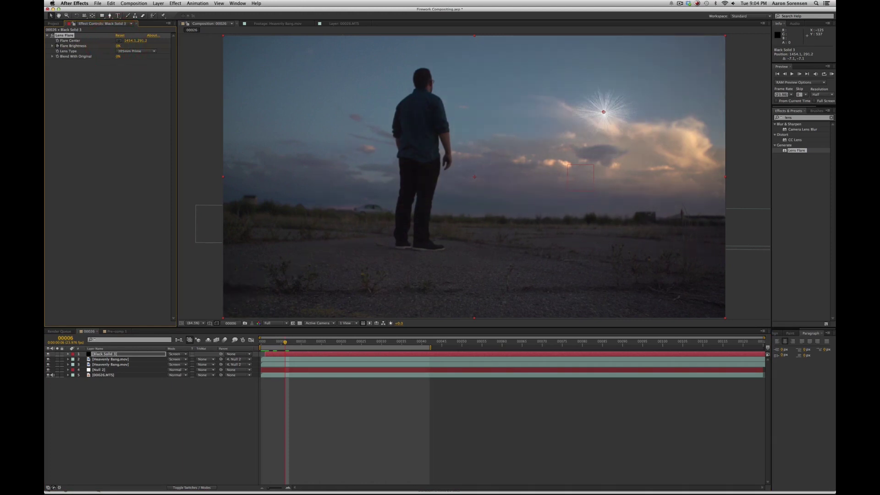
click(300, 421)
click(347, 443)
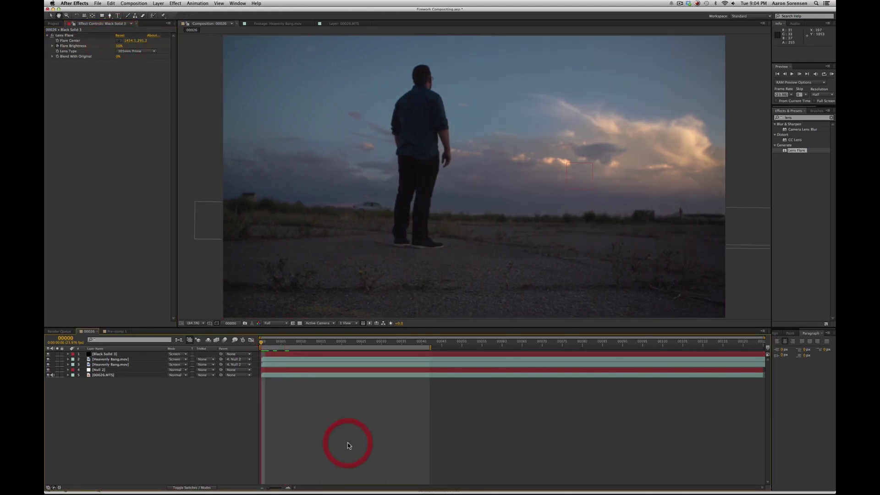
key(KP_0)
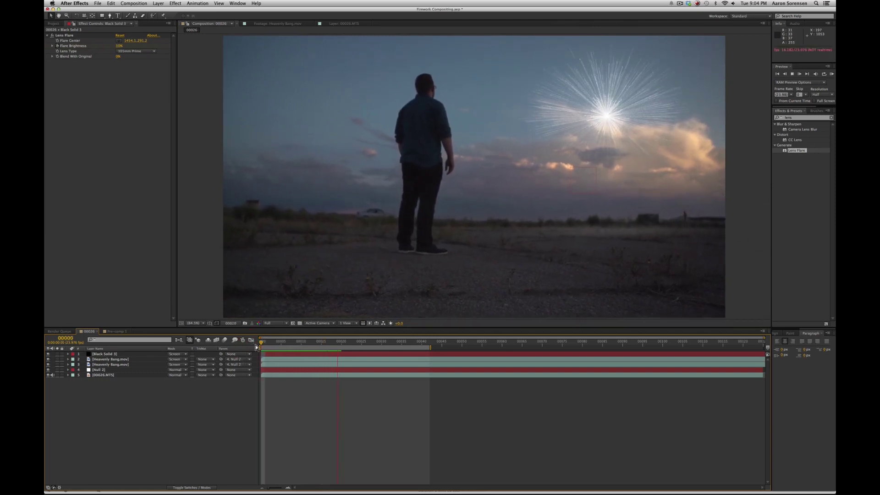
key(space)
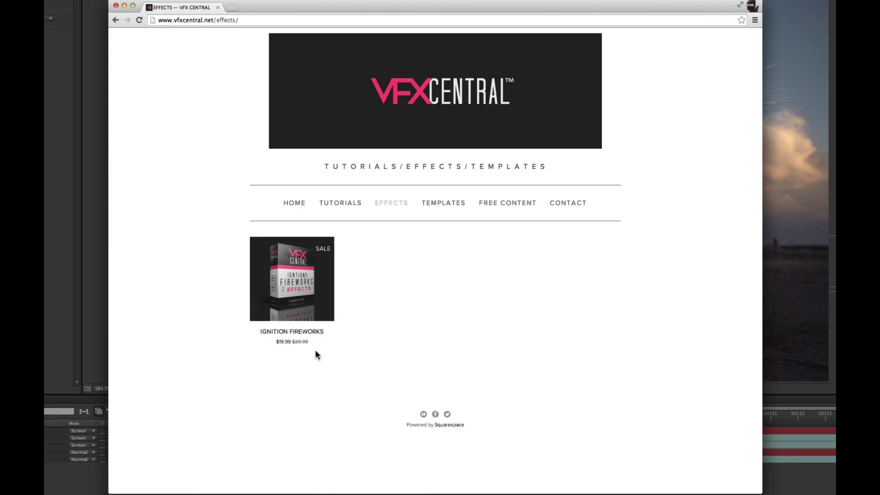
Step: Go to the VFX Central Free Content page listing the Ignition Fireworks pack
click(513, 209)
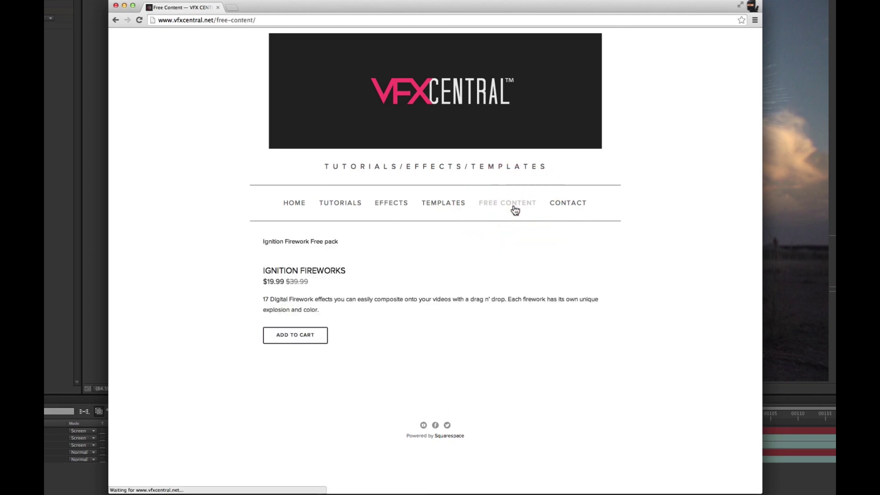